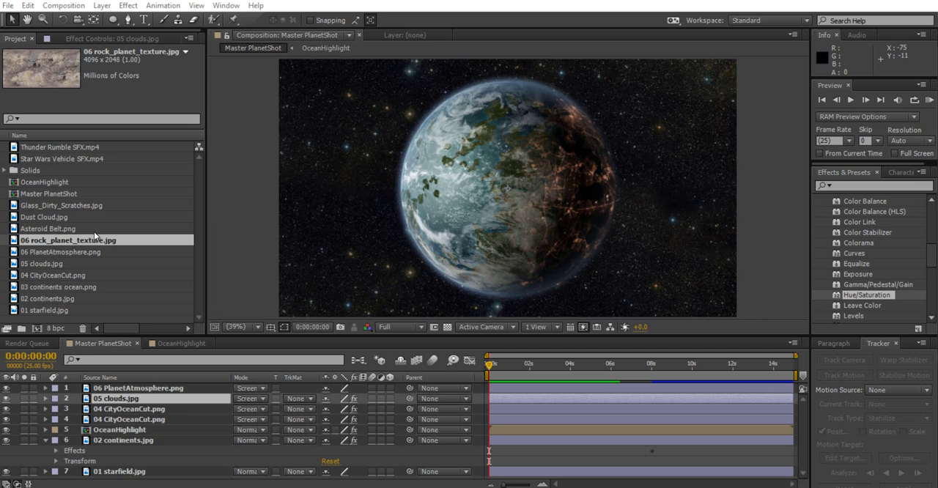
Add the 06 rock_planet_texture.jpg footage as the top layer of the Master PlanetShot composition
left_click(57, 229)
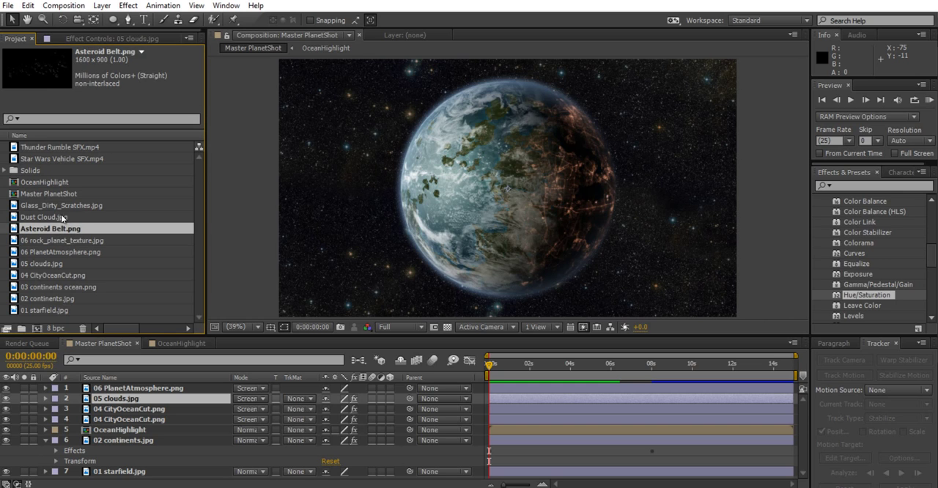
left_click(57, 217)
left_click(60, 243)
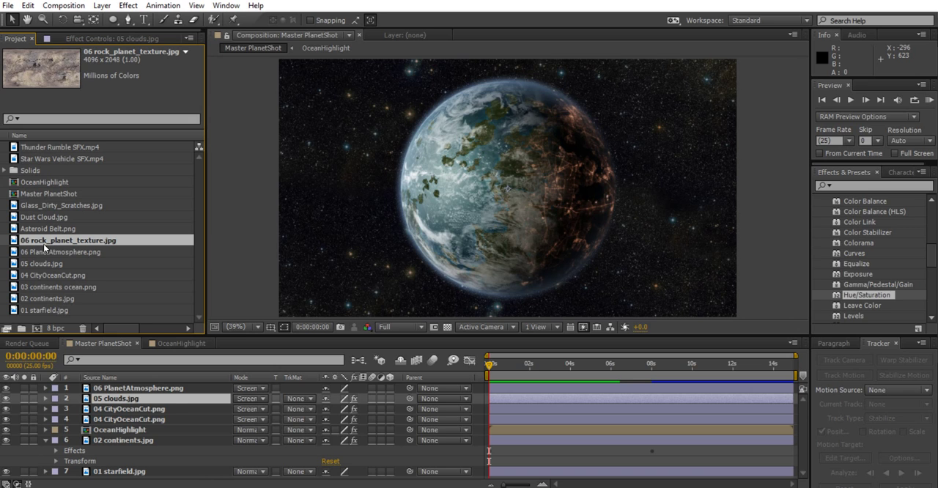
left_click_drag(41, 240, 130, 389)
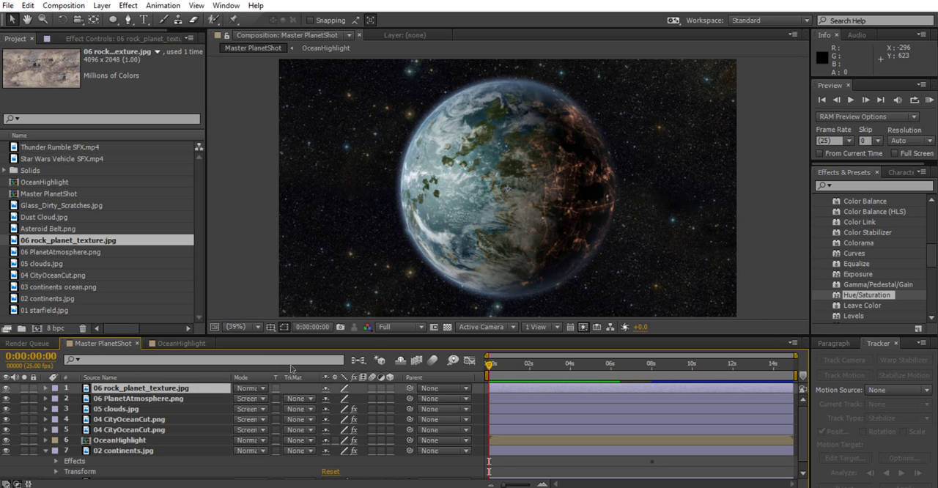
key("comma")
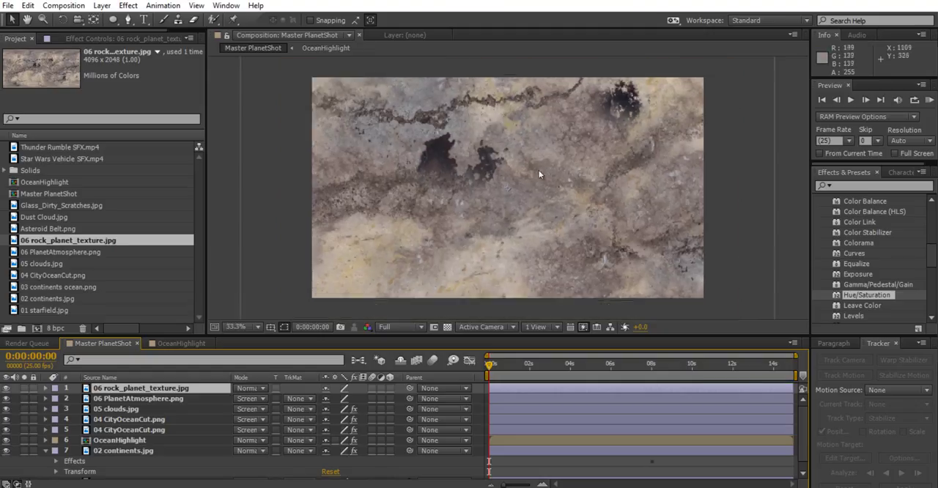
Copy the effects of the 02 continents layer onto the rock texture layer and move the rock sphere to the left of the Earth-like planet's centre
scroll(44, 448, "down", 1)
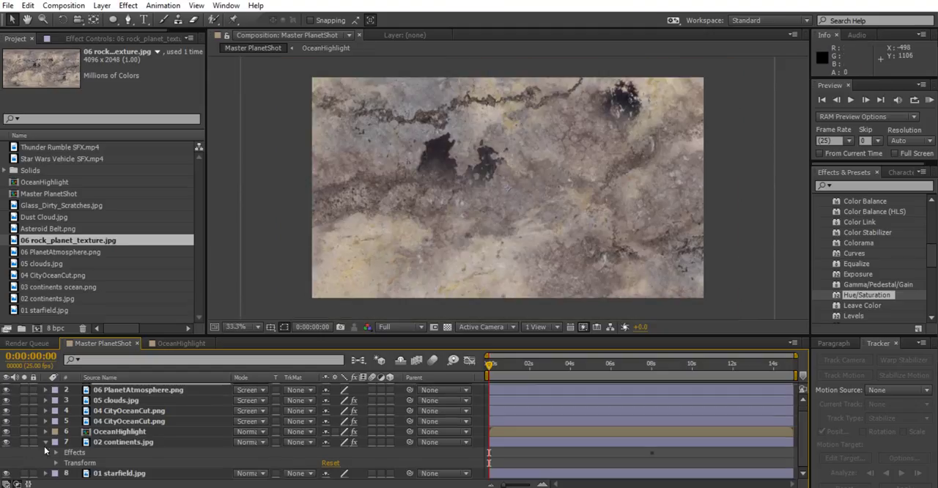
left_click(81, 453)
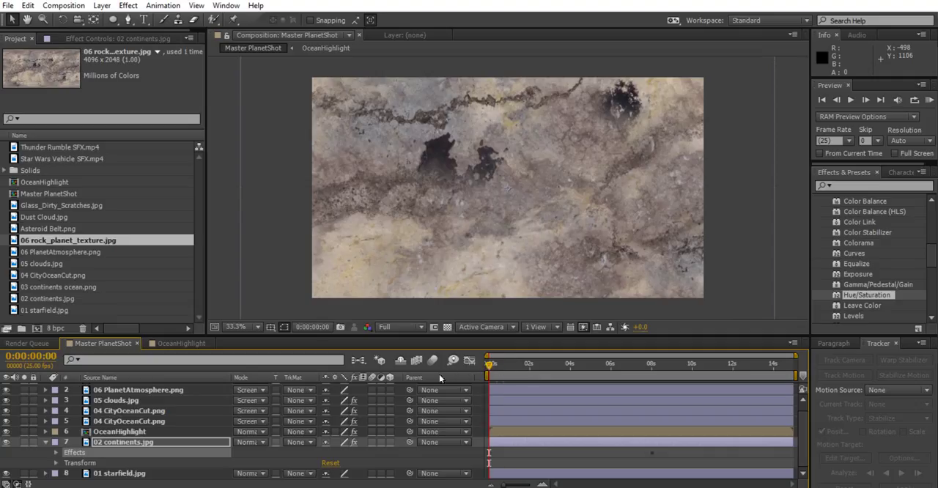
key("ctrl+slash")
left_click(152, 391)
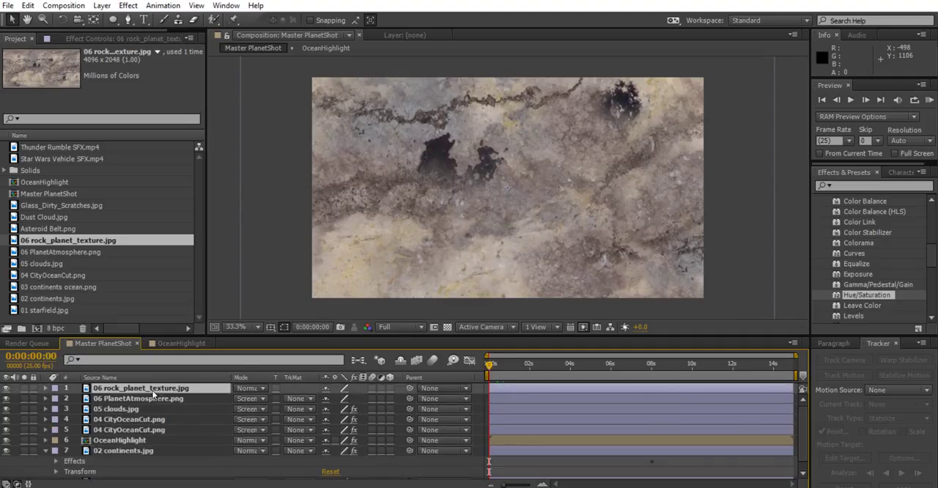
key("ctrl+v")
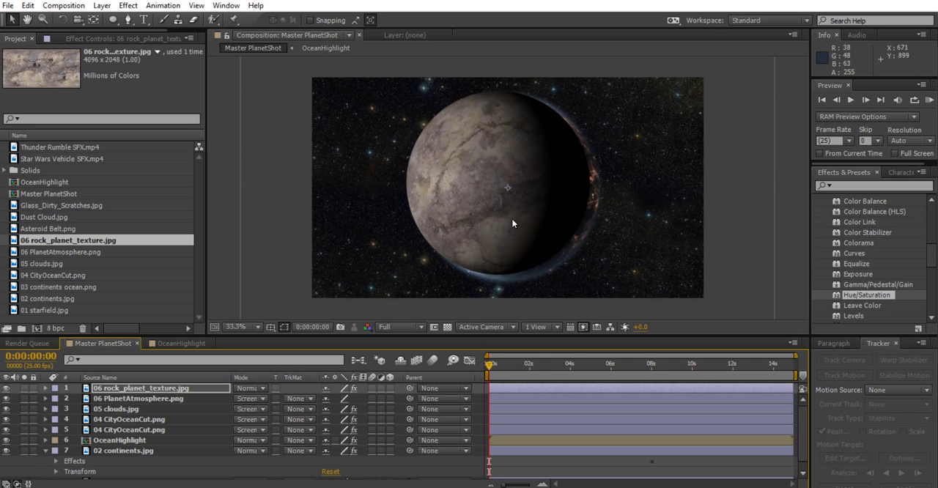
left_click_drag(455, 175, 380, 183)
mouse_move(439, 196)
left_mouse_down()
mouse_move(431, 192)
mouse_move(434, 200)
left_mouse_up()
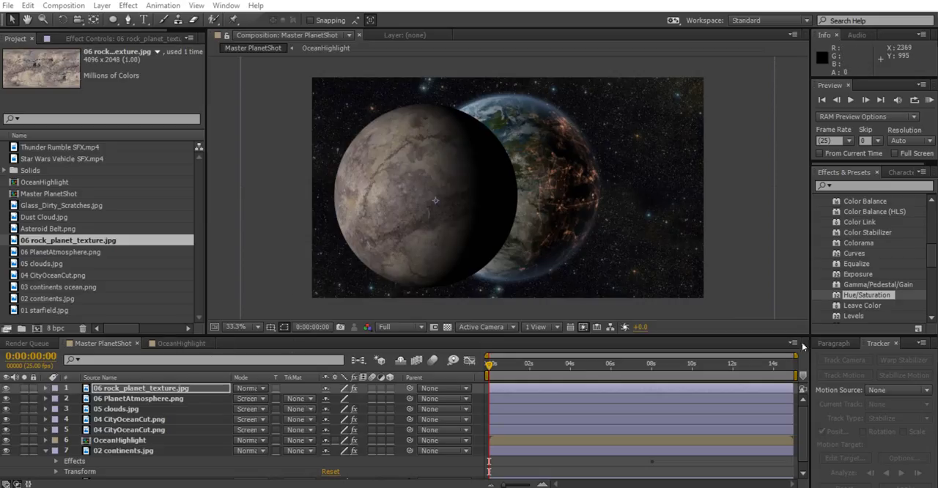
Duplicate the 06 PlanetAtmosphere layer, place the copy at the top of the stack and align it over the rock sphere
left_click(167, 399)
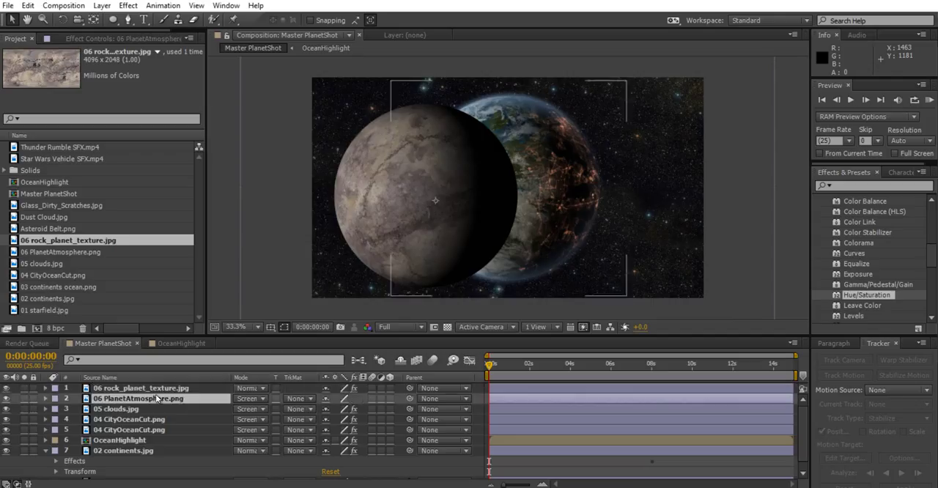
key("ctrl+d")
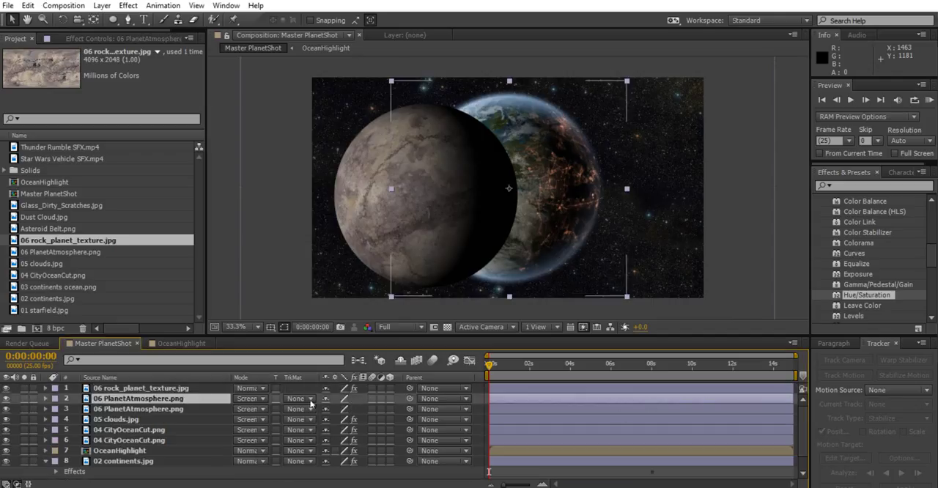
left_click_drag(144, 398, 146, 383)
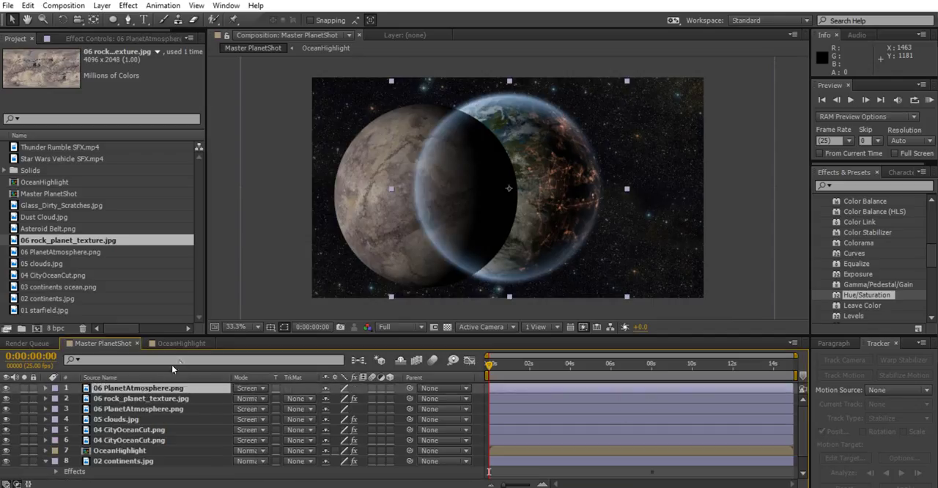
left_click_drag(626, 289, 544, 298)
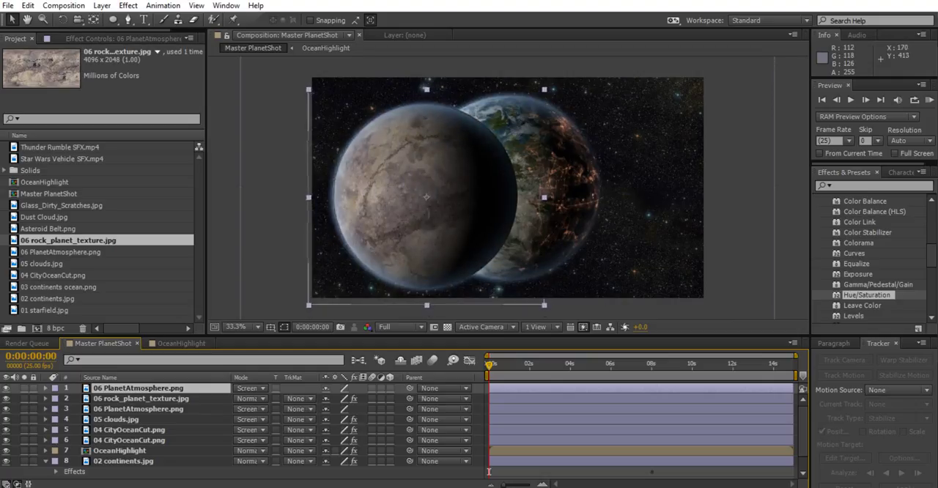
left_click_drag(379, 164, 382, 161)
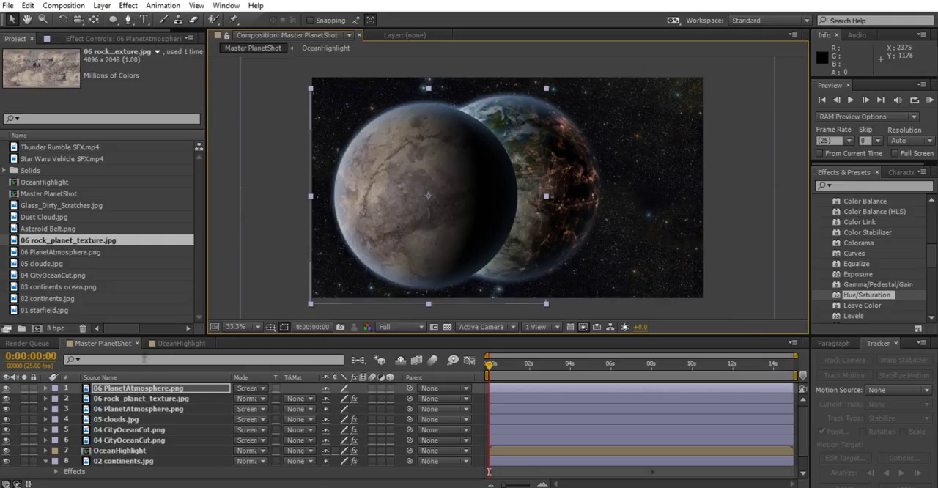
Rename the topmost atmosphere layer as MoonAtmosphere.png
left_click(129, 388)
right_click(129, 388)
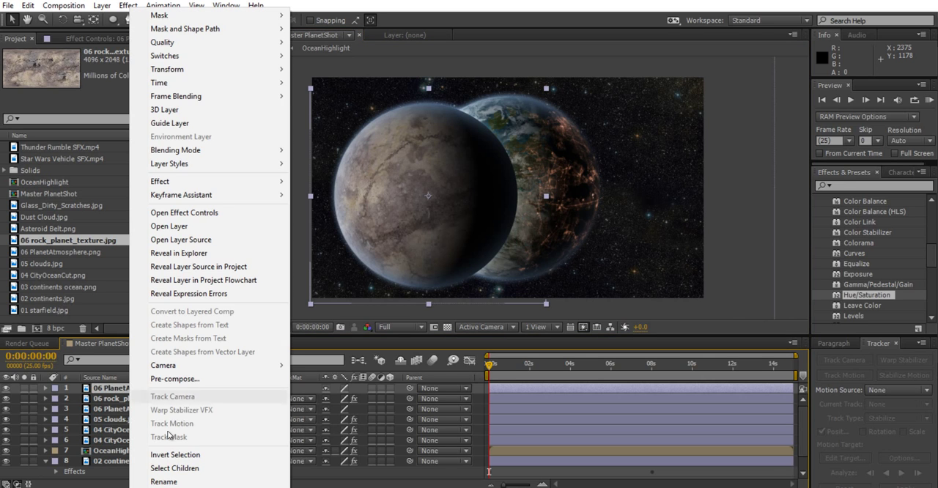
left_click(164, 481)
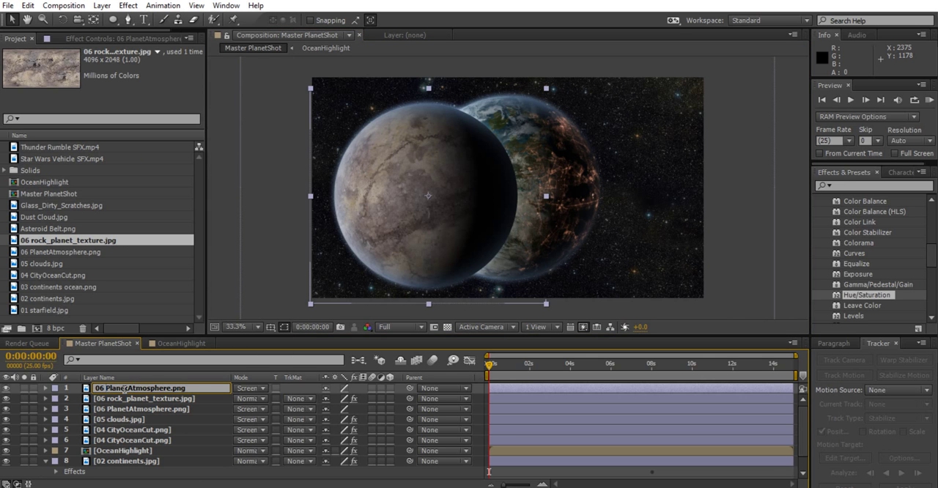
left_click_drag(133, 388, 96, 387)
type("Moon")
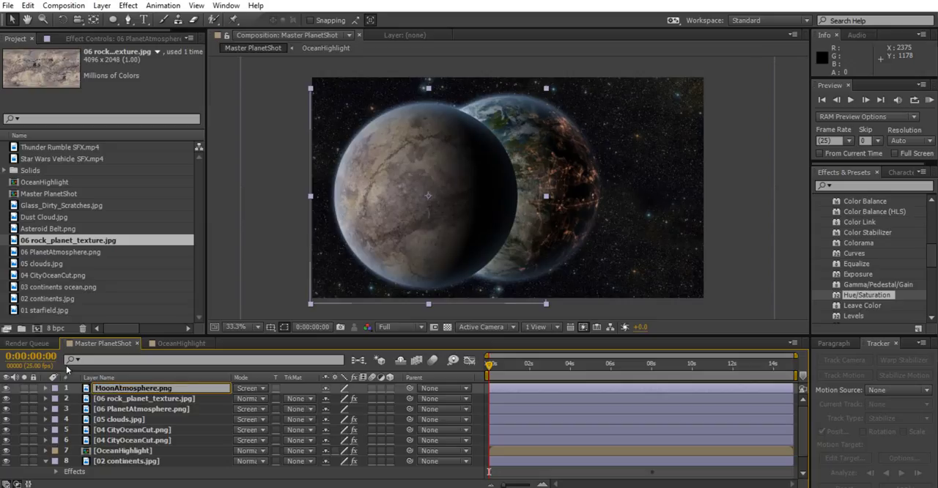
key("Return")
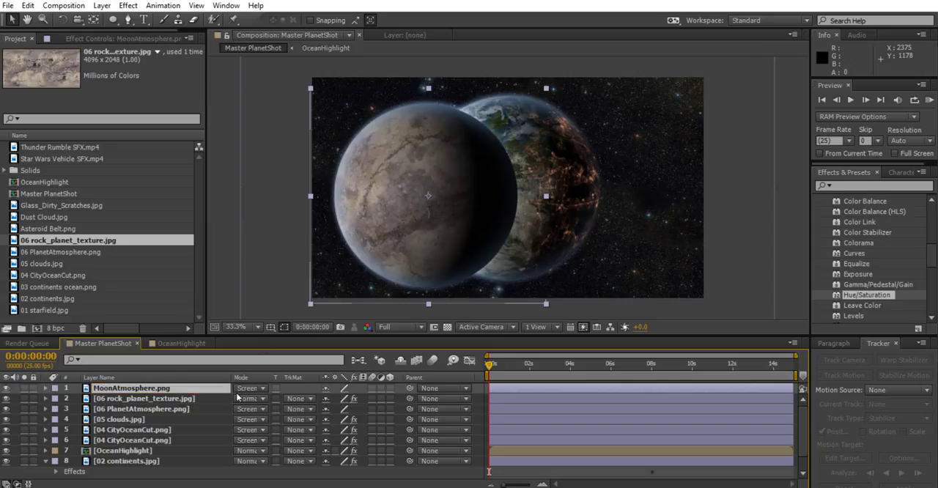
Apply a colorized Hue/Saturation effect with saturation 9 to MoonAtmosphere.png, and select it together with the rock texture layer
double_click(865, 294)
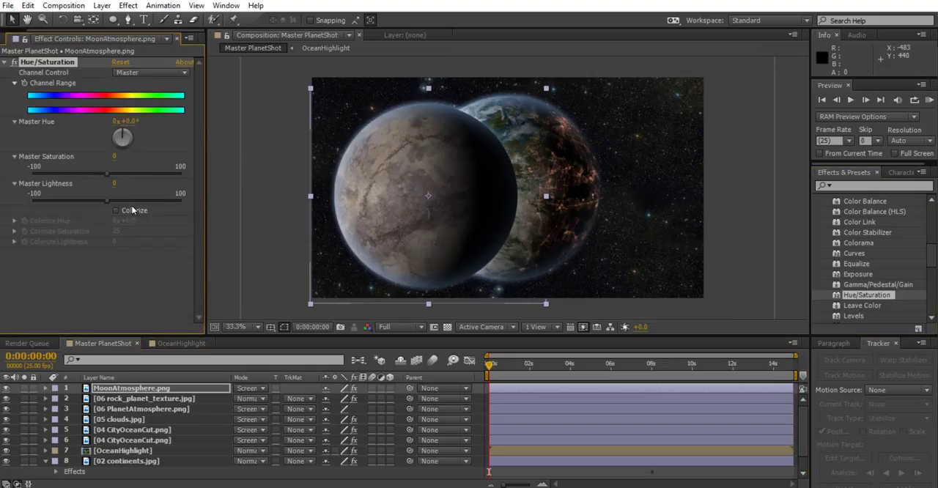
left_click(116, 210)
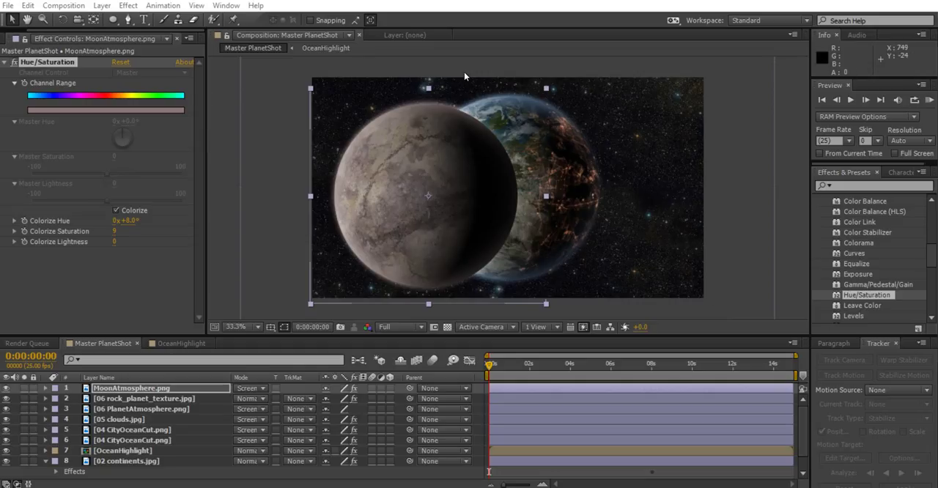
left_click(137, 389)
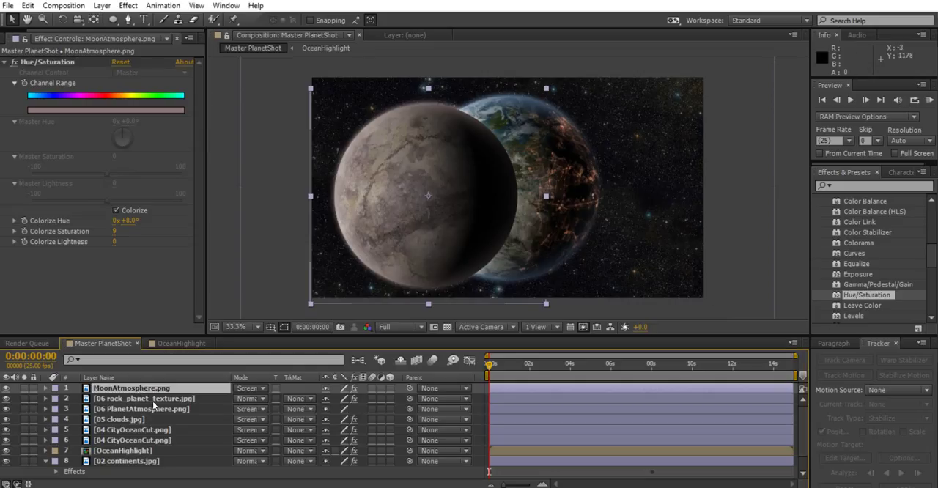
left_click(149, 398, "shift")
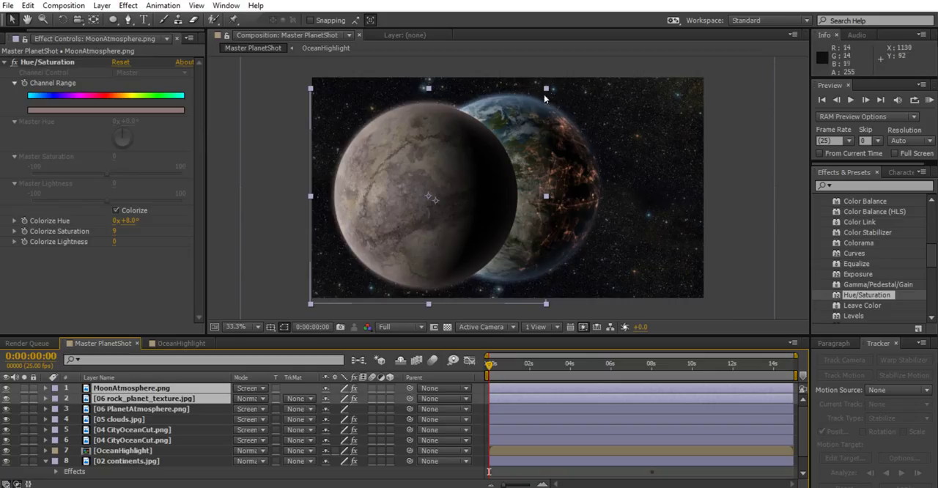
Try to scale the moon's atmosphere and rock texture layers down together, and undo the scaling
left_click_drag(544, 95, 470, 140)
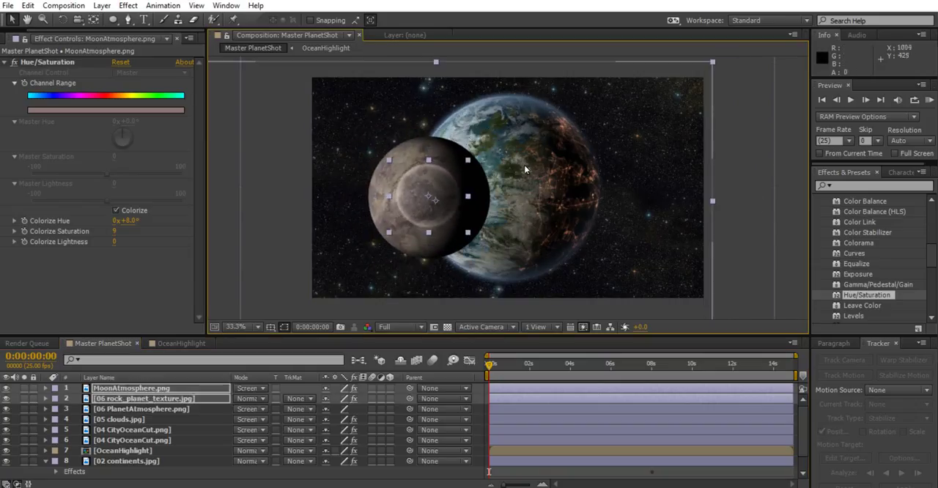
key("ctrl+z")
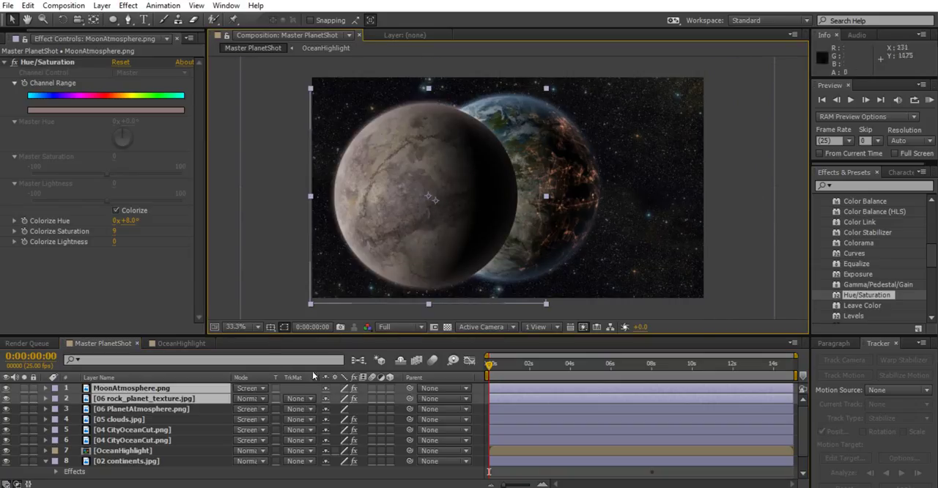
mouse_move(544, 91)
left_mouse_down()
mouse_move(477, 142)
mouse_move(545, 98)
left_mouse_up()
left_click_drag(474, 155, 454, 169)
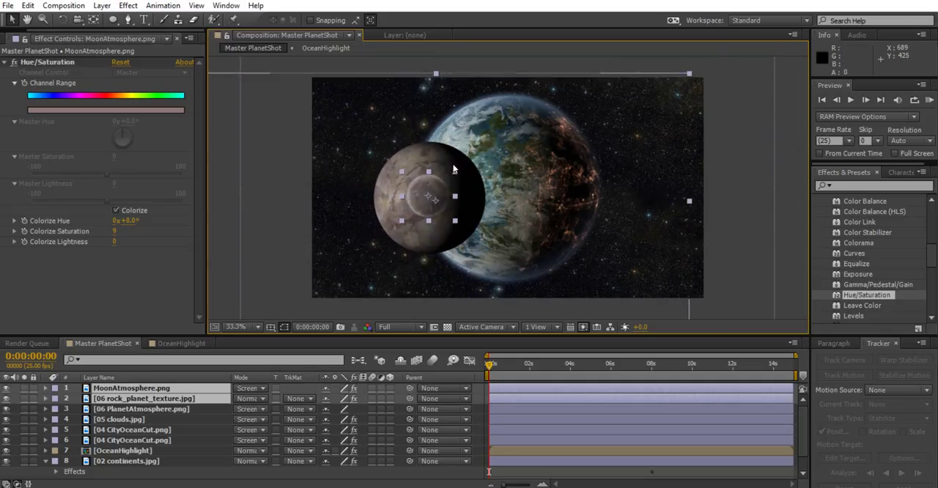
key("ctrl+z")
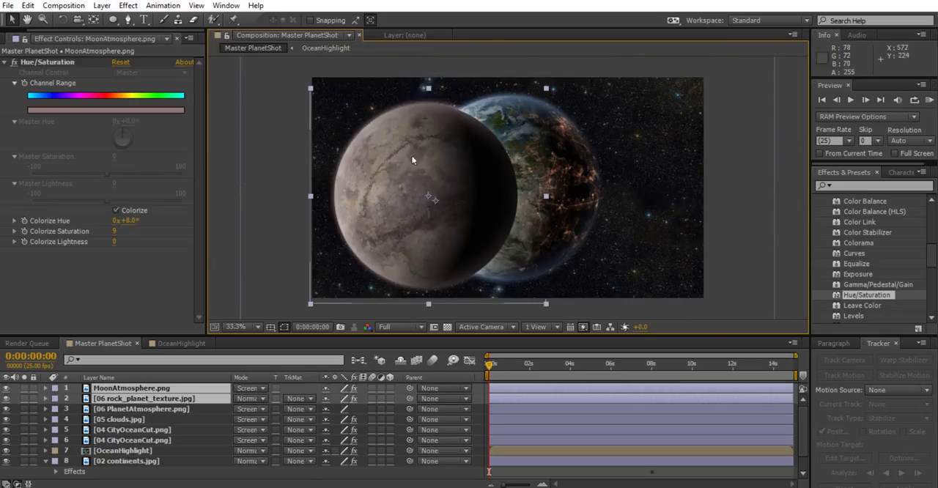
key("ctrl+shift+z")
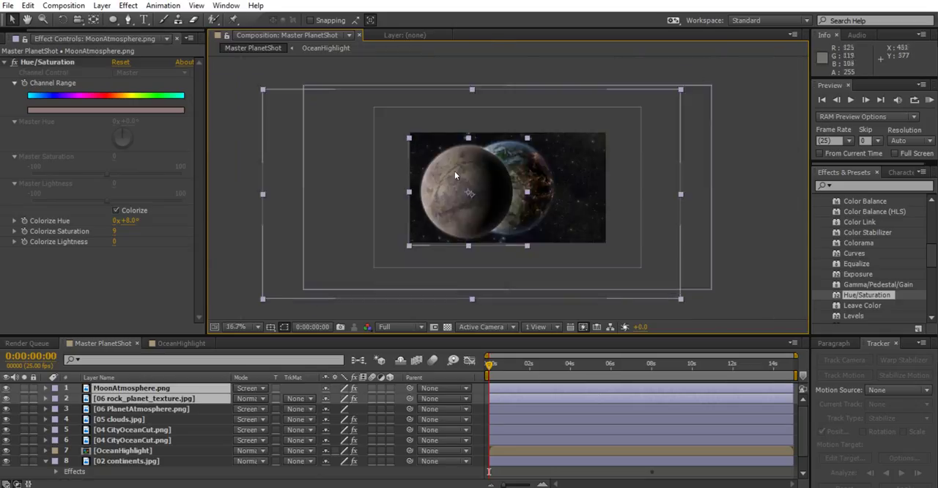
key("ctrl+z")
key("ctrl+shift+z")
key("ctrl+z")
key("ctrl+shift+z")
key("ctrl+z")
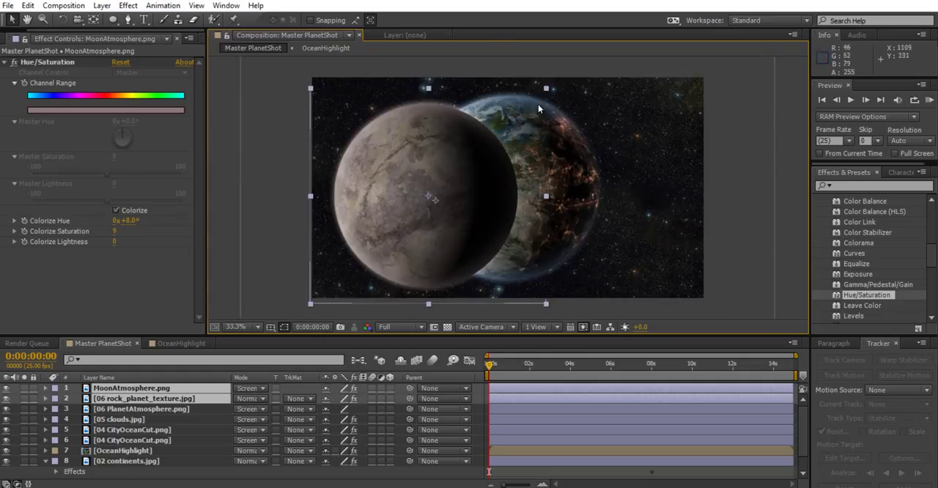
Pre-compose the two selected moon layers as MoonIntact, moving all attributes into the new composition
left_click(80, 10)
mouse_move(104, 9)
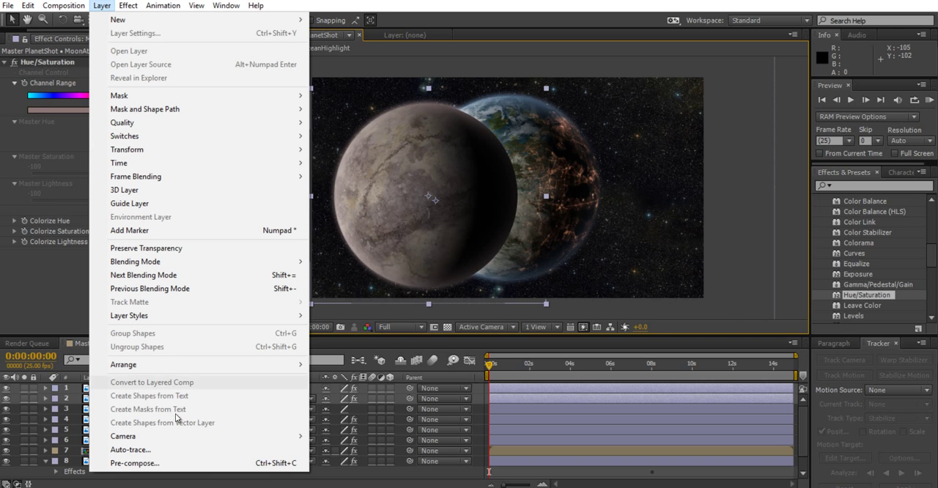
left_click(178, 463)
type("MoonIntact")
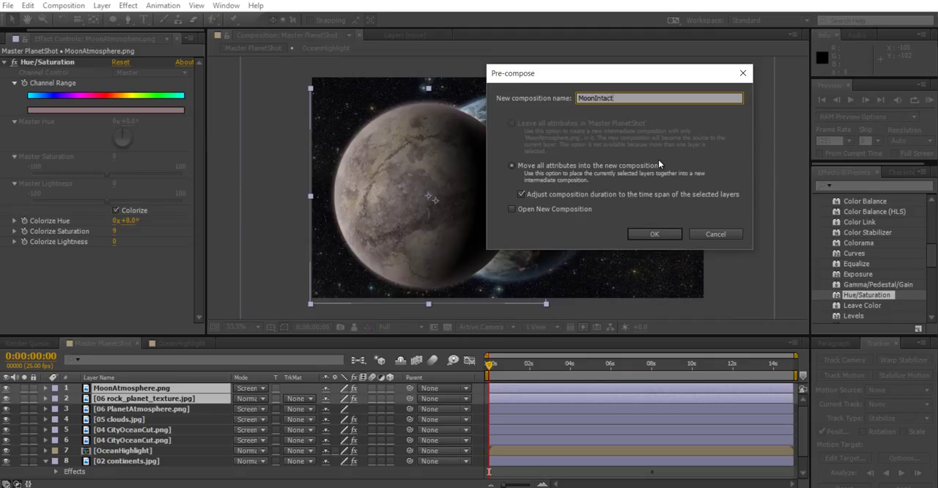
key("Return")
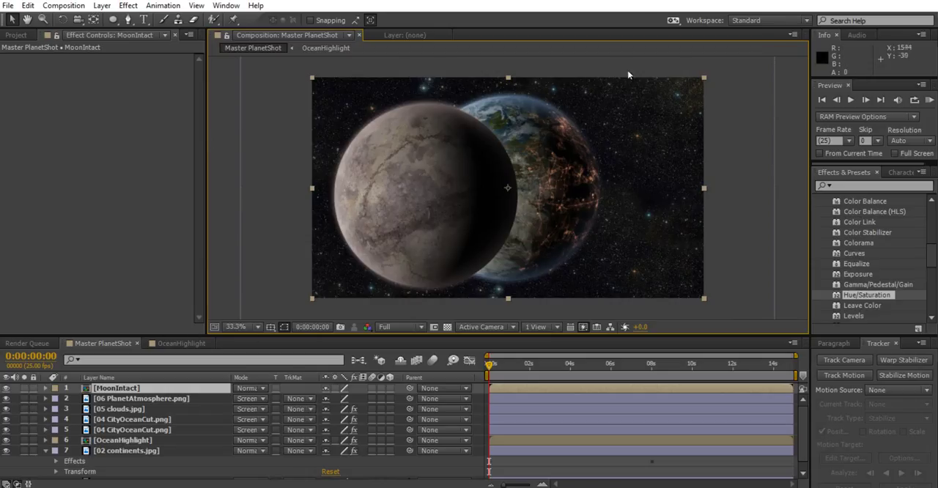
Scale the MoonIntact layer down to a small moon and place it by the planet's lower-left edge
left_click_drag(703, 78, 643, 109)
left_click_drag(444, 178, 413, 216)
left_click_drag(611, 146, 576, 166)
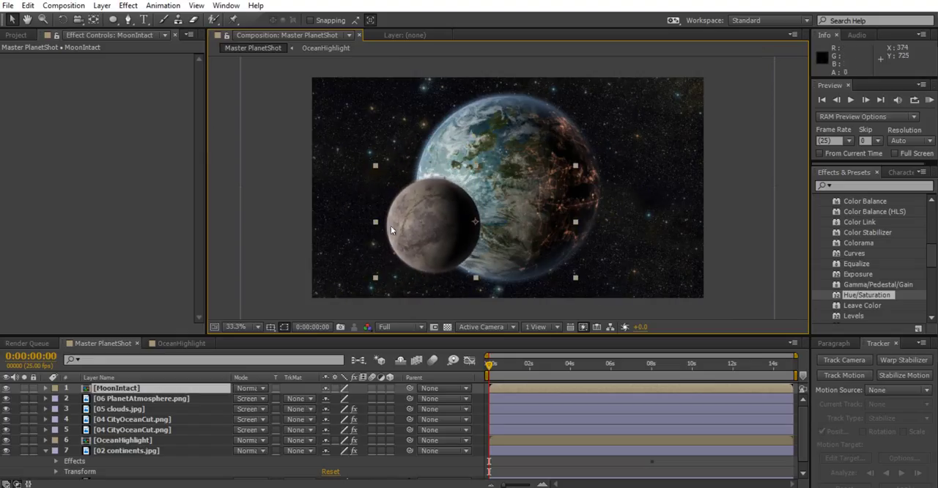
left_click_drag(440, 227, 424, 227)
left_click_drag(560, 164, 525, 184)
mouse_move(428, 217)
left_mouse_down()
mouse_move(400, 207)
mouse_move(421, 215)
mouse_move(411, 215)
left_mouse_up()
Reposition the small moon further right and down so it sits in front of the planet's lower-left area
scroll(441, 224, "up", 2)
scroll(442, 225, "down", 1)
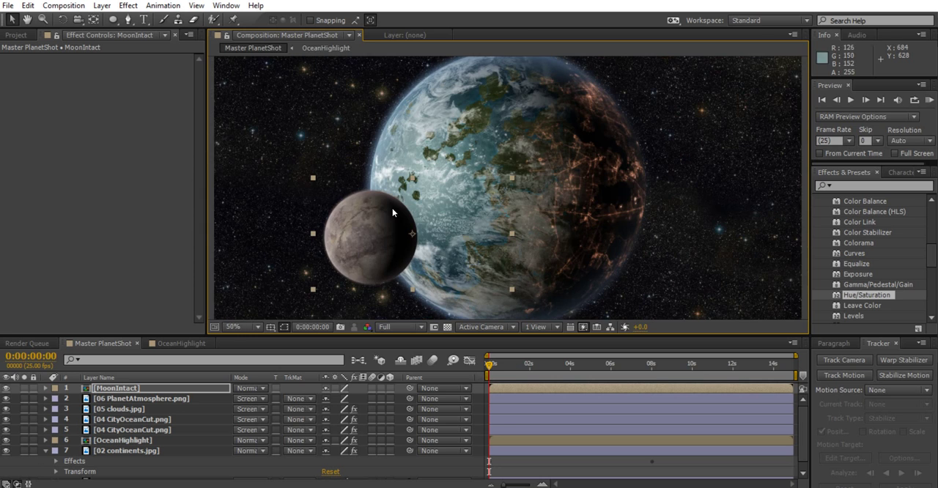
scroll(508, 183, "down", 2)
scroll(442, 198, "up", 1)
left_click_drag(398, 220, 478, 258)
scroll(439, 224, "down", 2)
scroll(451, 225, "up", 2)
scroll(478, 258, "down", 2)
scroll(359, 241, "up", 2)
Look through the project's Asteroid Belt, Dust Cloud, Glass_Dirty_Scratches, rock_planet_texture and PlanetAtmosphere images
left_click(16, 35)
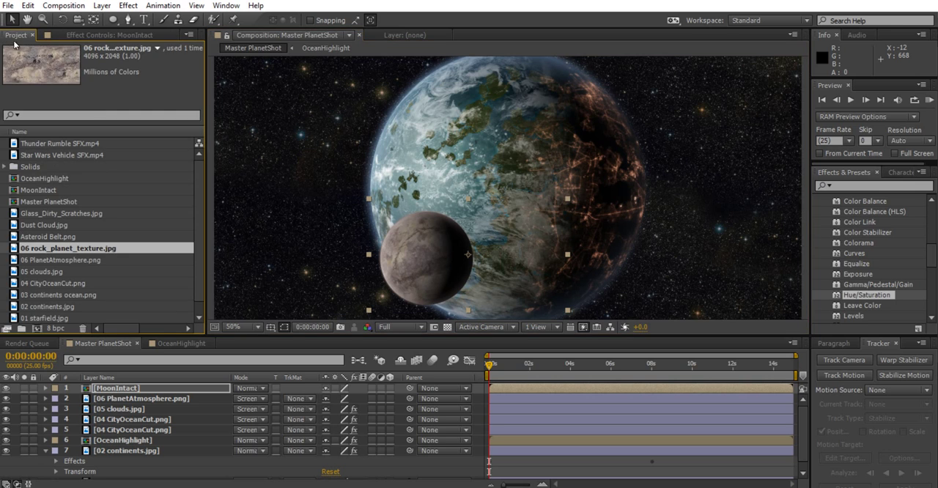
left_click(58, 236)
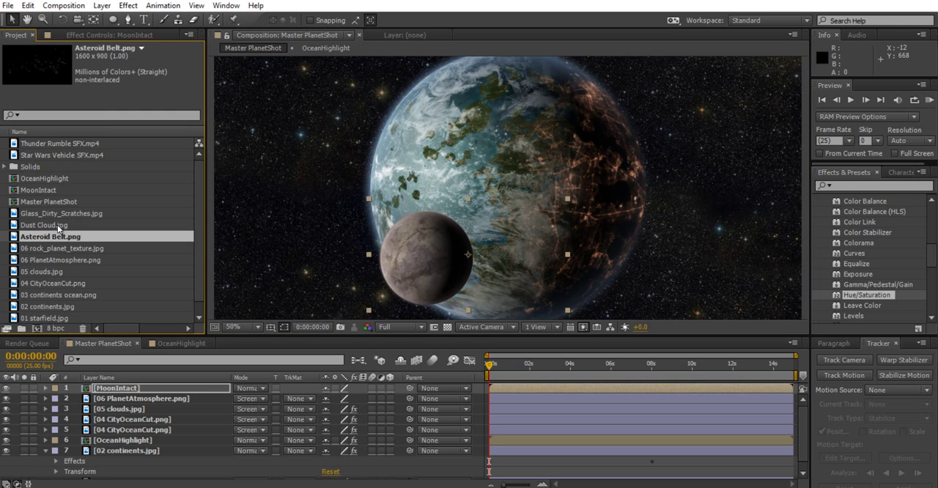
left_click(58, 225)
left_click(63, 214)
left_click(67, 248)
left_click(69, 260)
left_click(76, 238)
left_click(74, 249)
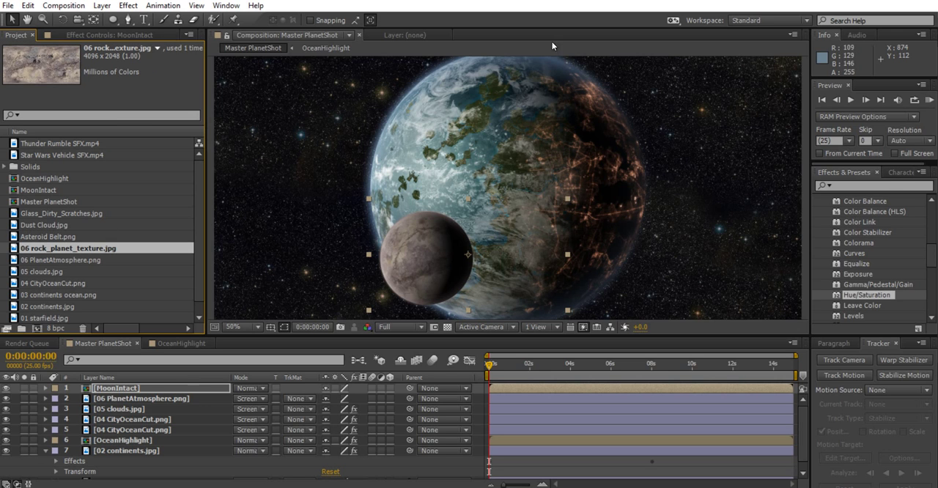
Move the MoonIntact layer to position 998, 777 so the moon overlaps the planet's lower part
scroll(487, 218, "down", 1)
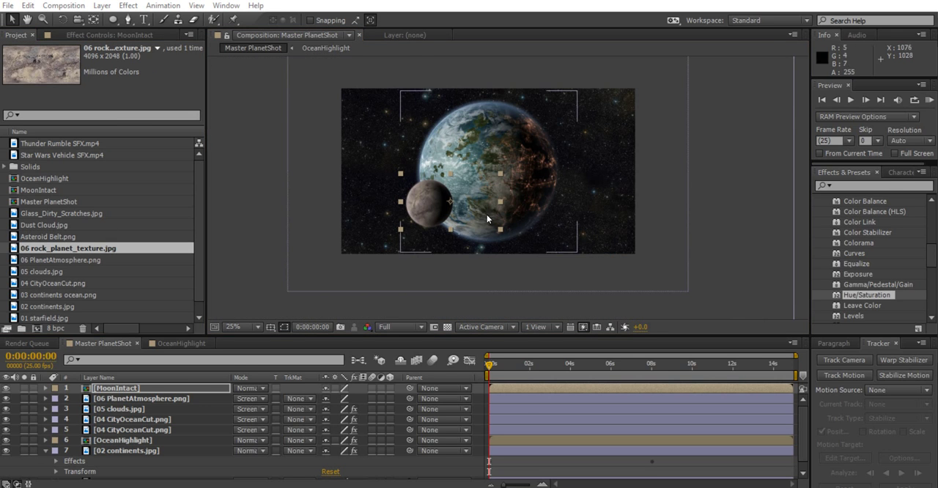
left_click_drag(424, 204, 459, 205)
scroll(498, 182, "up", 1)
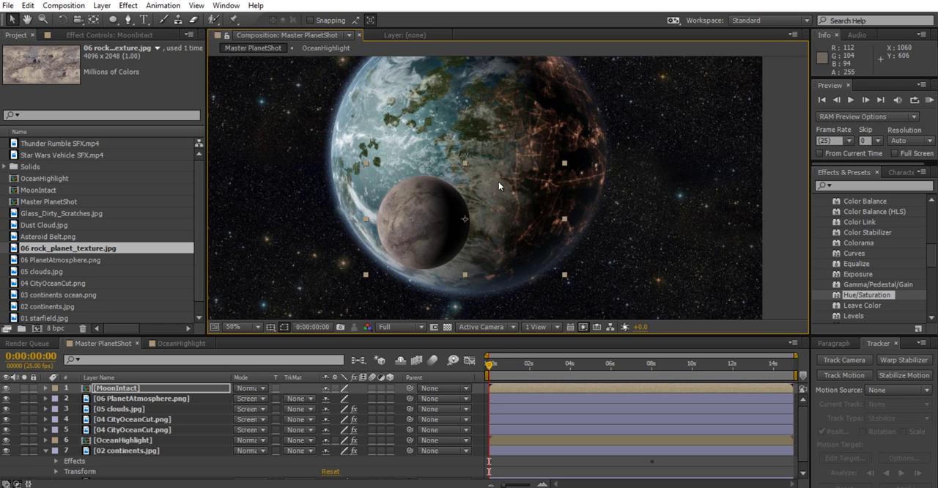
mouse_move(561, 204)
left_mouse_down()
mouse_move(551, 223)
mouse_move(554, 203)
left_mouse_up()
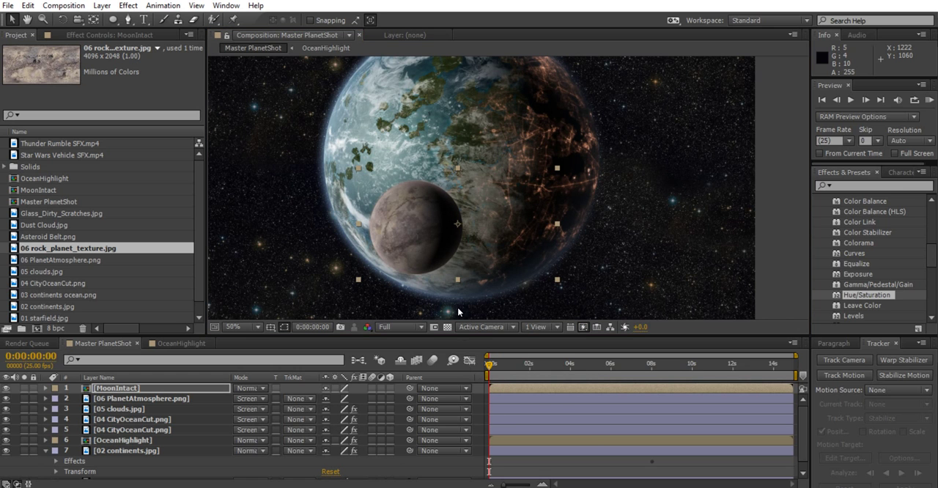
scroll(407, 218, "down", 2)
scroll(405, 231, "up", 2)
left_click_drag(405, 232, 423, 251)
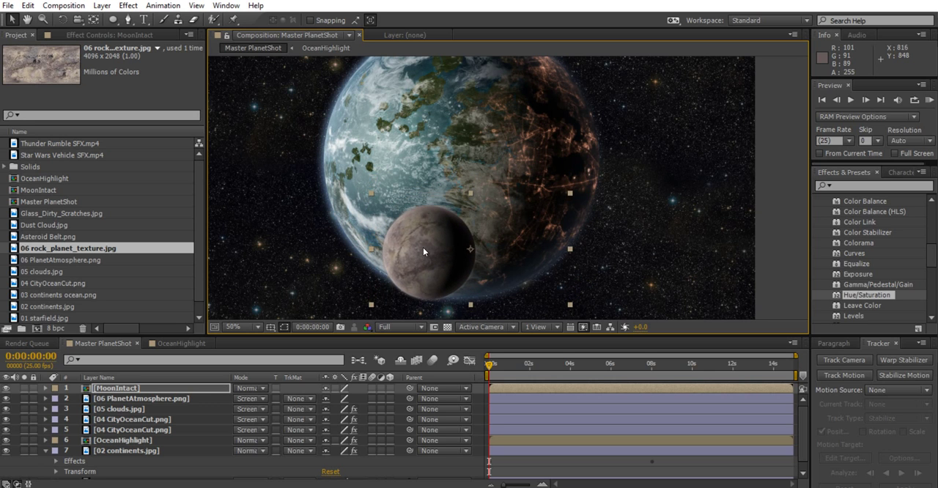
scroll(507, 225, "down", 1)
scroll(506, 224, "up", 1)
scroll(506, 225, "down", 1)
left_click_drag(469, 229, 470, 220)
scroll(516, 226, "up", 1)
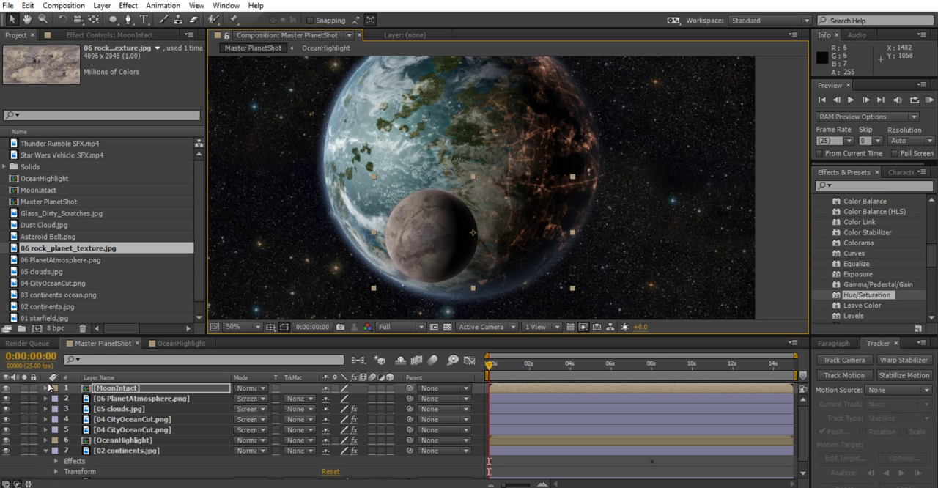
Enable keyframing for the MoonIntact layer's Position and Scale at 0:00:00:00
left_click(45, 387)
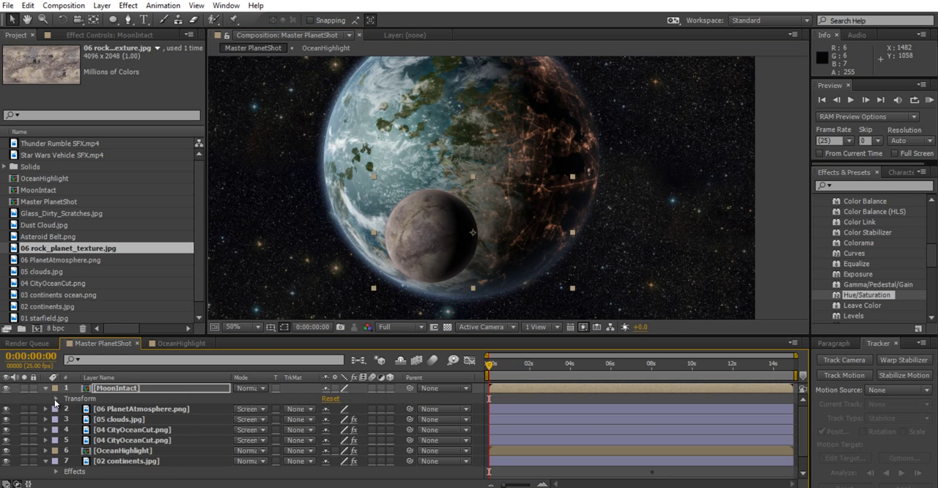
left_click(55, 399)
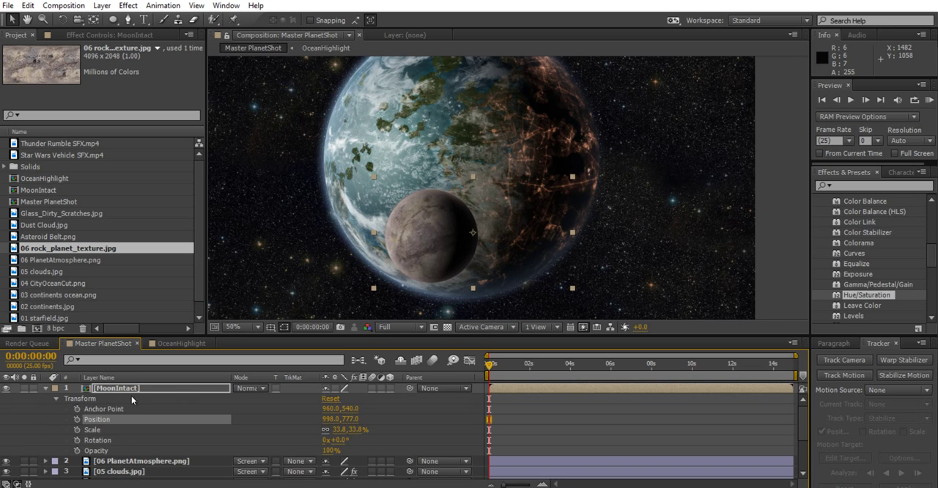
left_click(77, 419)
left_click(77, 429)
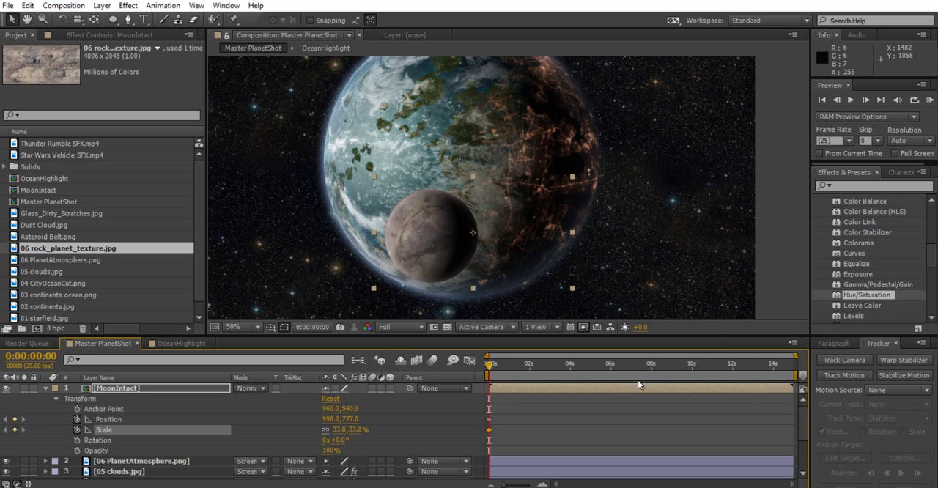
At 0:00:08:02, keyframe the moon further left at position 760, 779 and enlarge it to 45.6% scale
left_click_drag(619, 371, 654, 367)
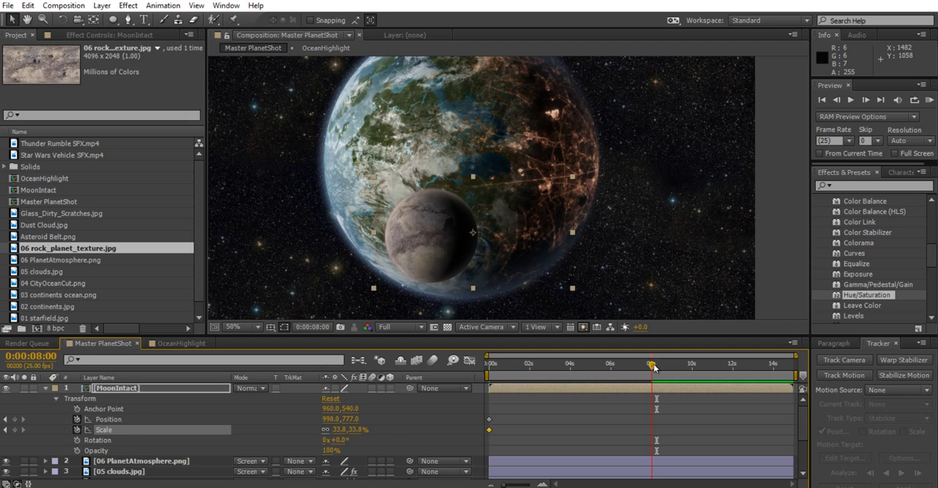
scroll(661, 435, "down", 3)
scroll(663, 438, "up", 3)
left_click_drag(654, 367, 652, 368)
scroll(677, 416, "down", 3)
scroll(653, 437, "up", 3)
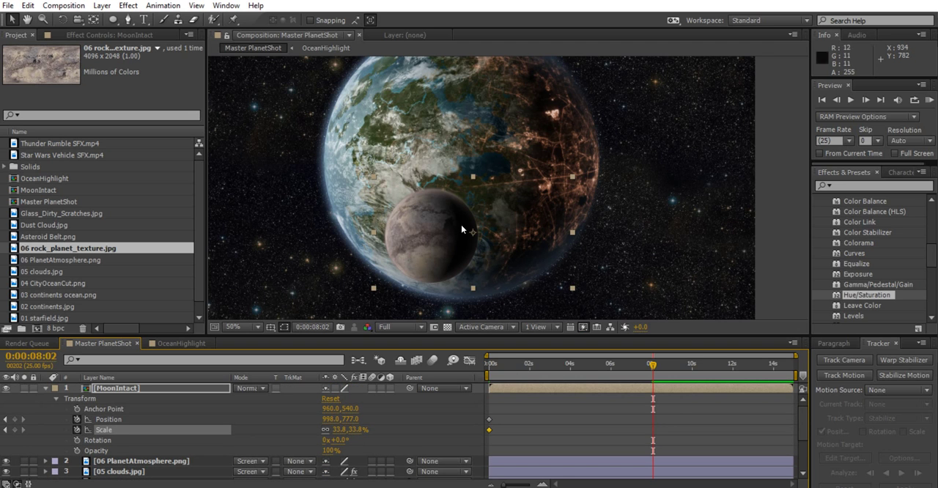
left_click_drag(422, 234, 355, 237)
left_click_drag(505, 179, 540, 158)
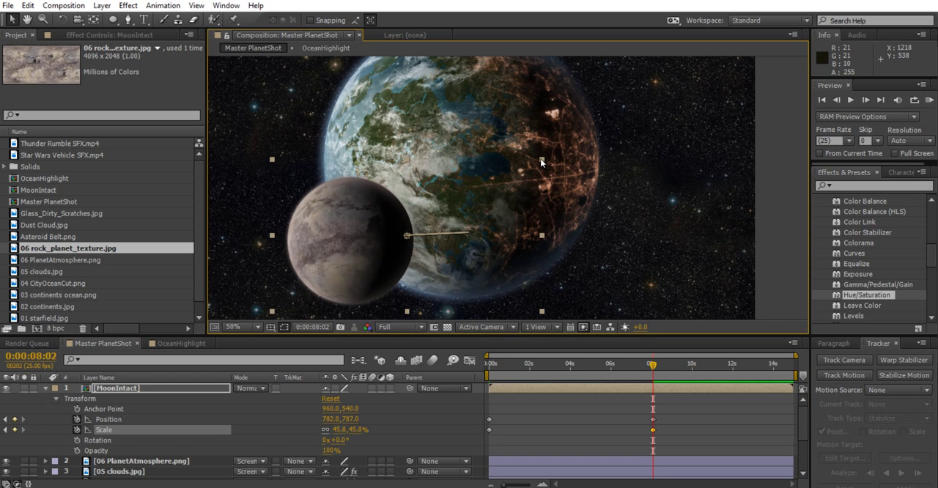
key("comma")
key("period")
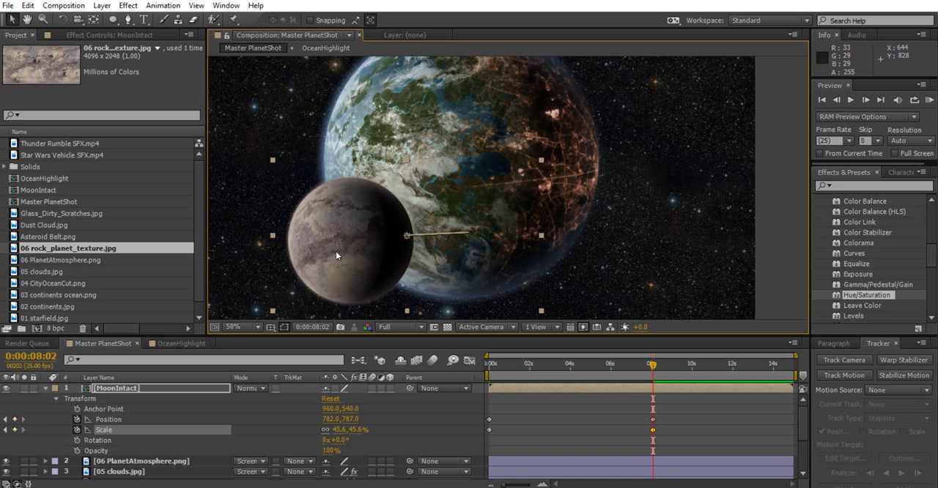
left_click_drag(354, 241, 345, 230)
scroll(508, 182, "down", 1)
scroll(508, 183, "up", 1)
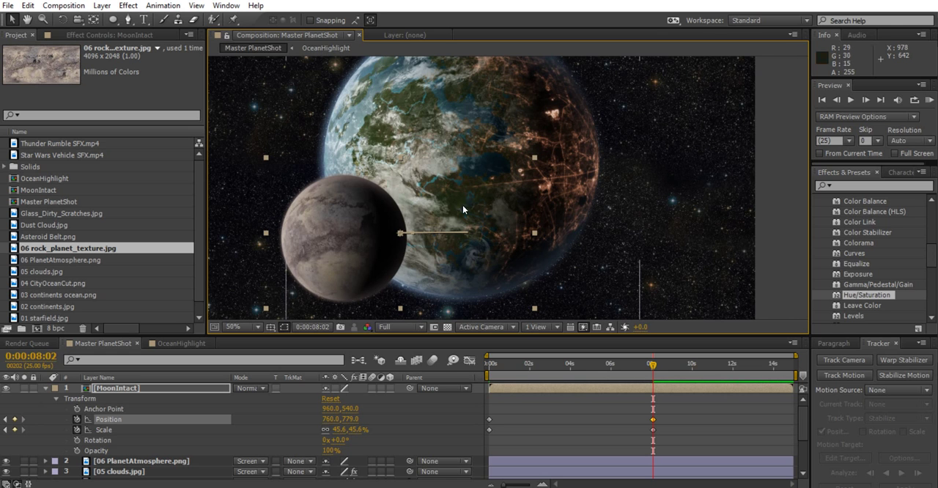
Play the moon animation from the start and scrub through its last seconds to check the movement
left_click_drag(583, 361, 489, 362)
key("space")
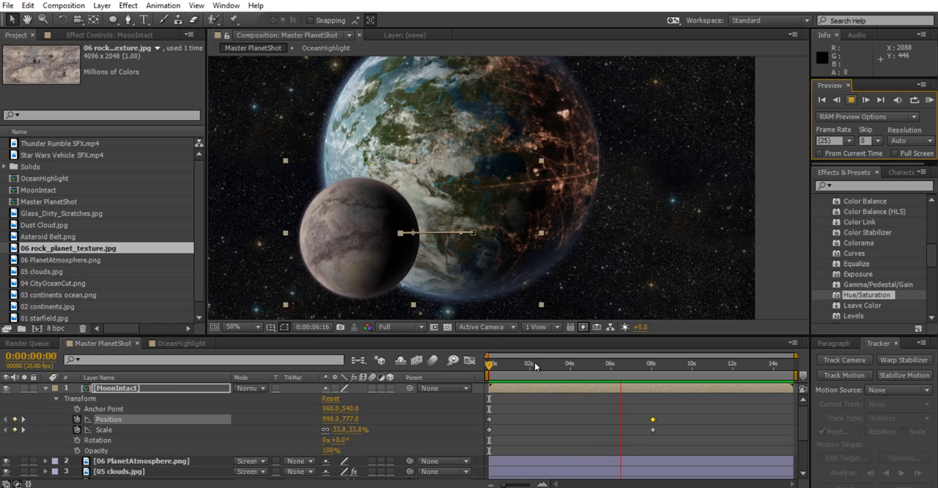
left_click(646, 366)
left_click_drag(647, 372, 621, 376)
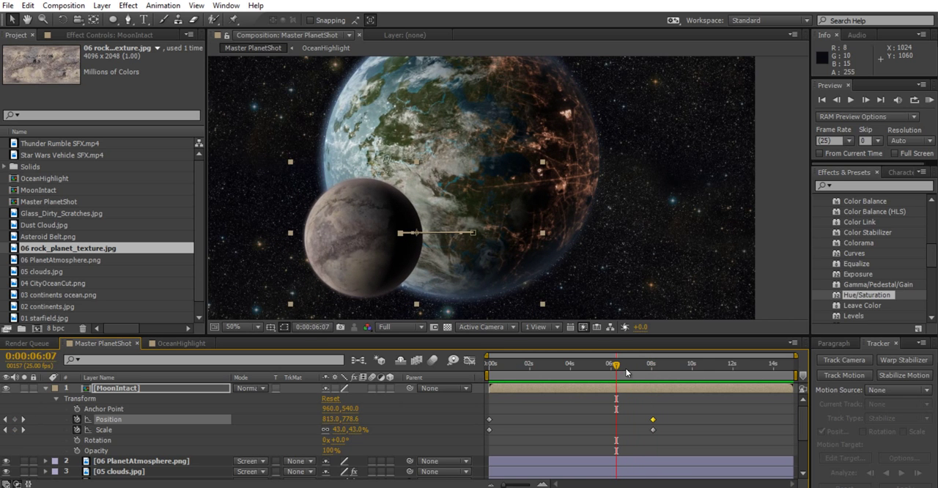
left_click(617, 369)
At 0:00:08:02, move the moon further left to position 658, 785 and set its scale to 46.6%
left_click_drag(617, 370, 651, 374)
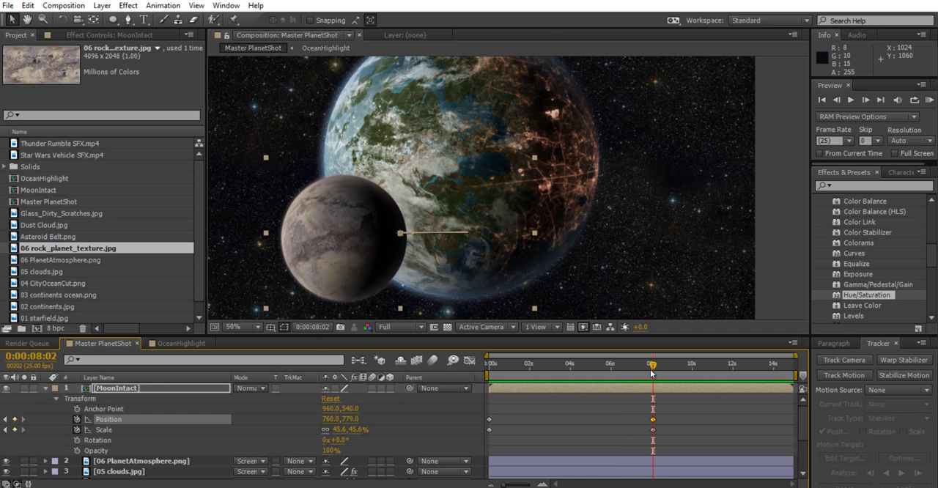
left_click_drag(355, 227, 329, 235)
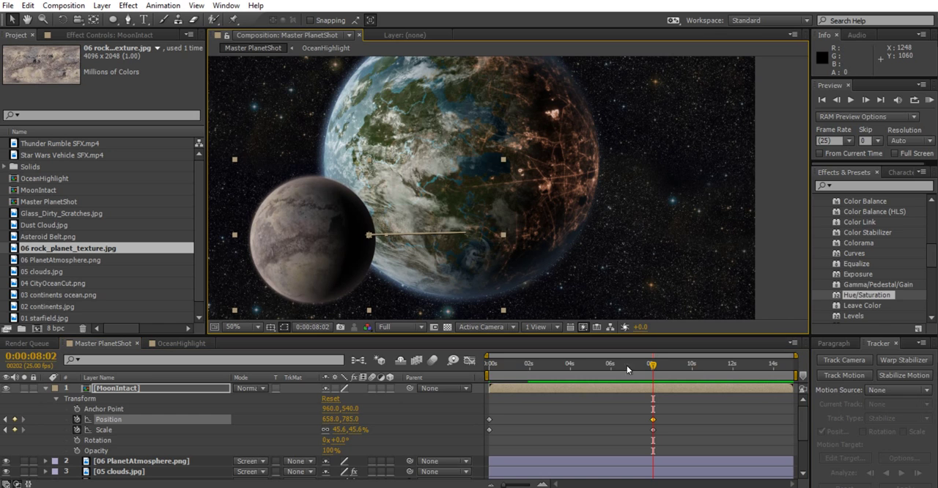
left_click_drag(354, 429, 356, 432)
Scrub between the start and 0:00:08:02 to review the moon's drift and growth
left_click_drag(626, 368, 650, 384)
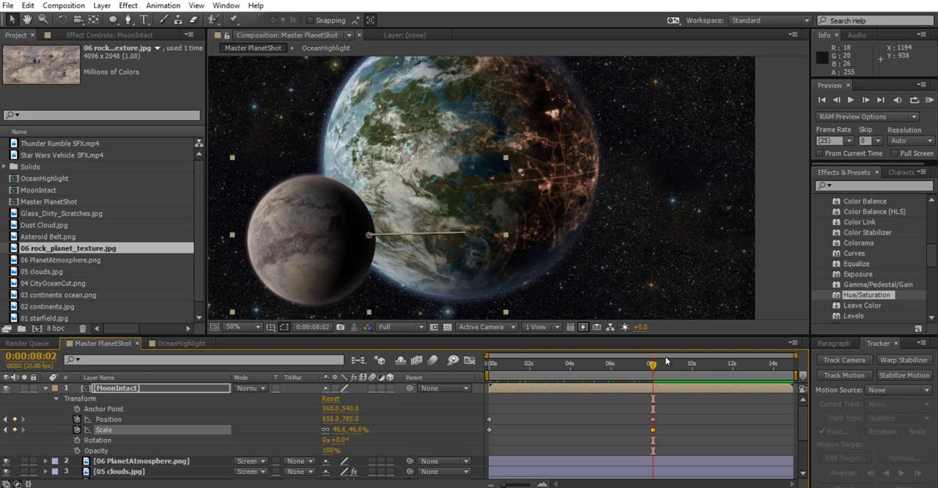
left_click_drag(651, 364, 350, 375)
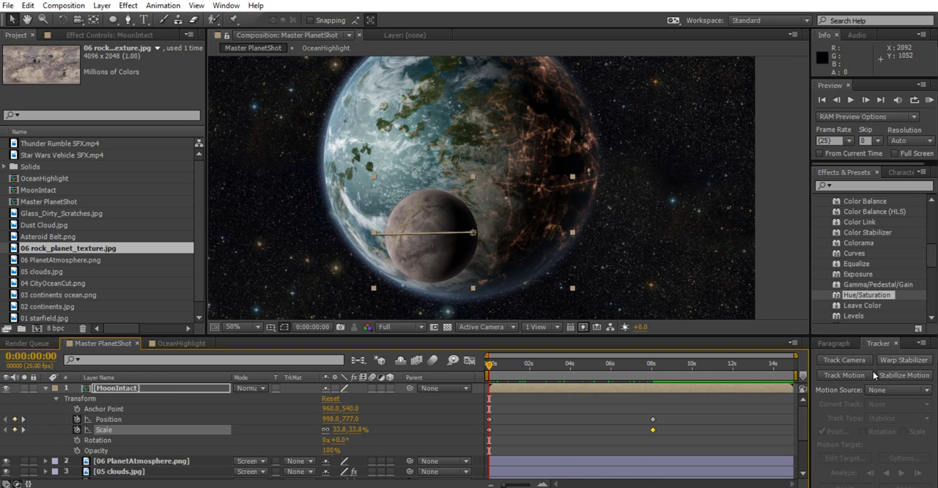
left_click(528, 364)
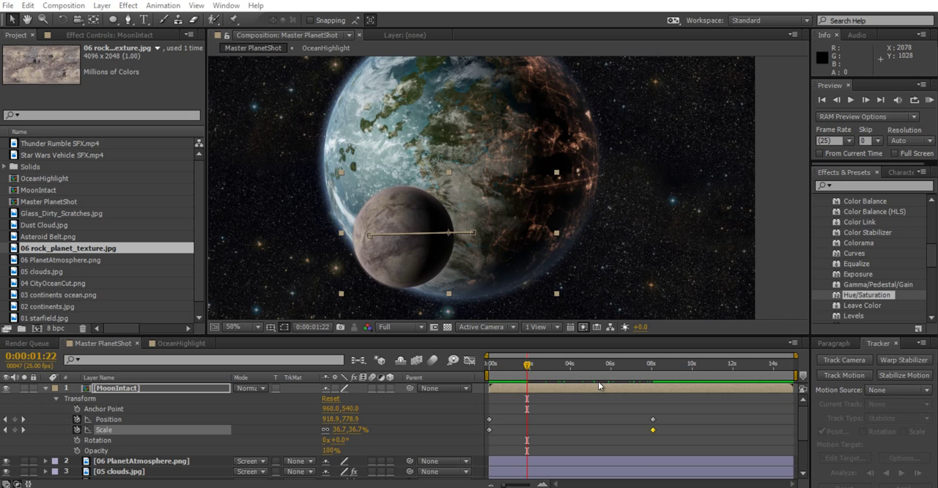
left_click(650, 365)
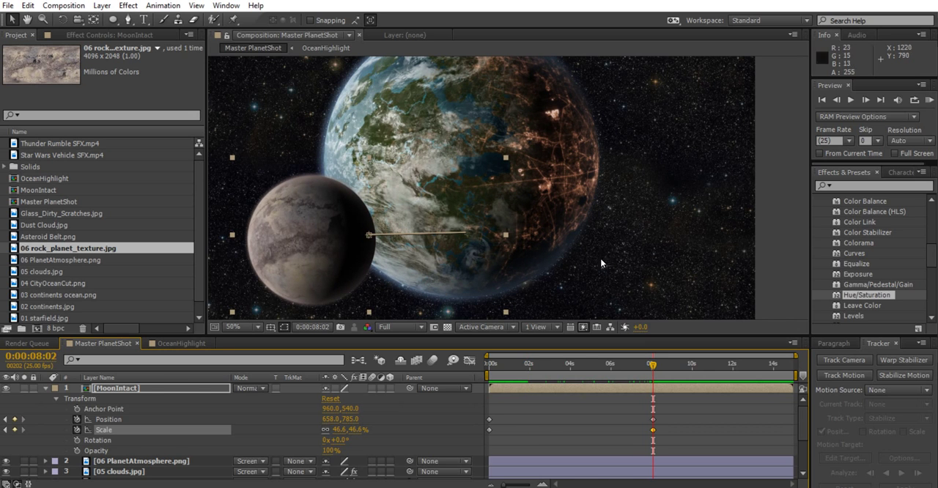
Open the MoonIntact composition and expand the CC Sphere rotation properties of the 06 rock_planet_texture.jpg layer
left_click(140, 389)
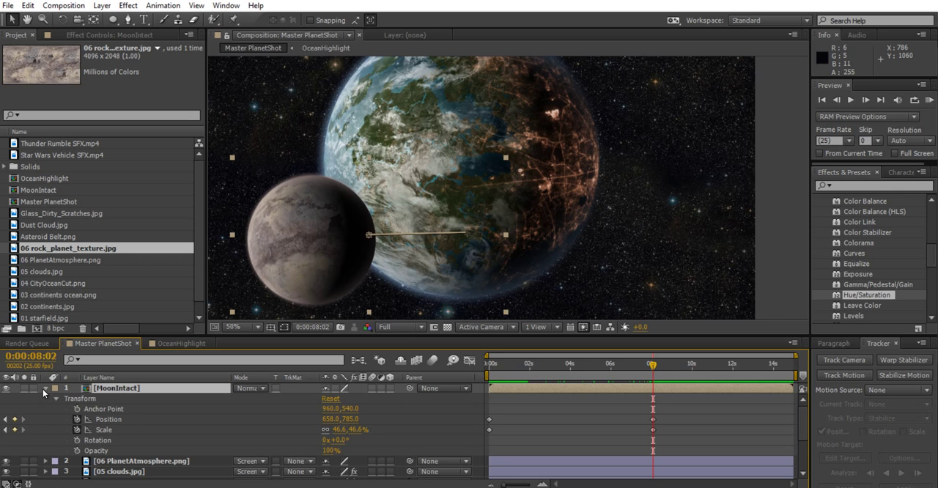
double_click(42, 389)
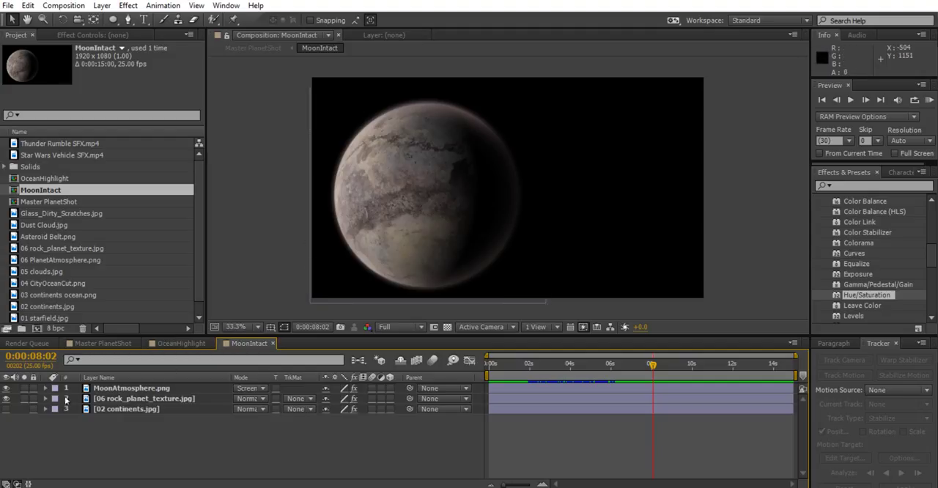
left_click(114, 399)
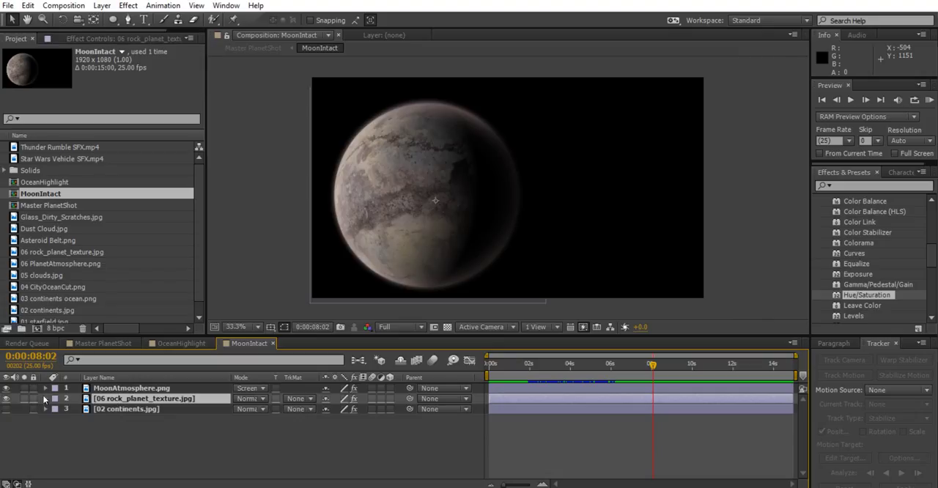
left_click(46, 399)
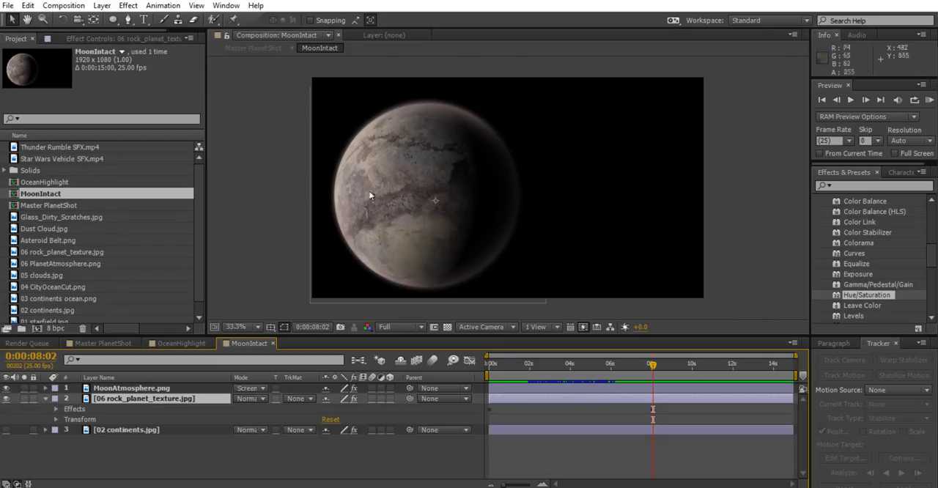
left_click(56, 409)
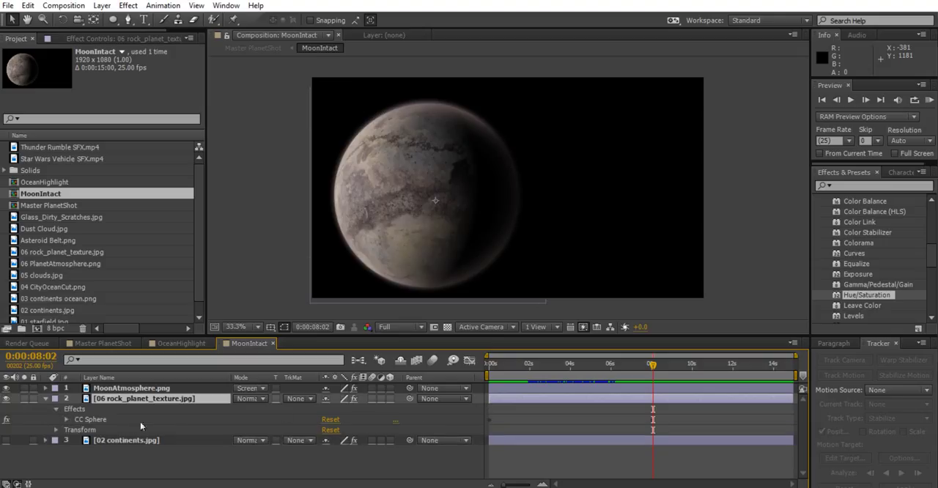
left_click(65, 419)
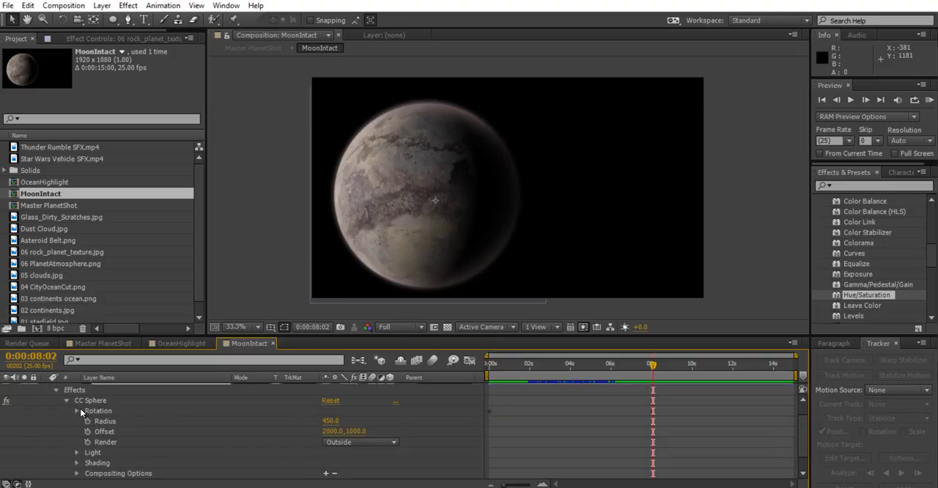
left_click(76, 411)
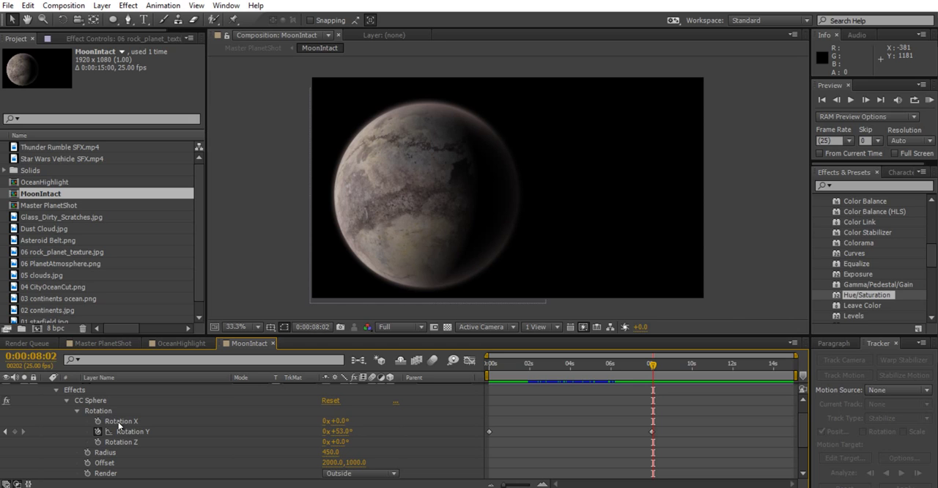
Set the rock texture's CC Sphere Rotation Y keyframe at 0:00:08:00 to about 38°, and return to Master PlanetShot
left_click(143, 433)
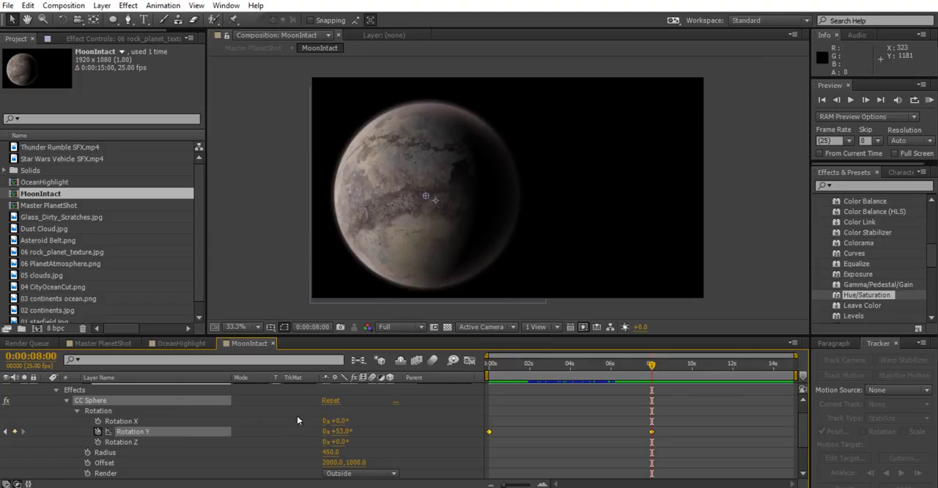
left_click_drag(339, 432, 329, 431)
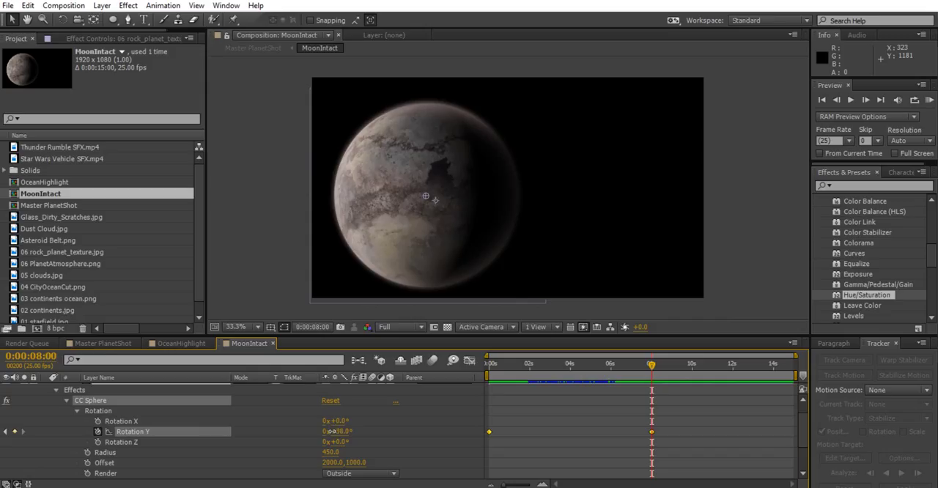
left_click(104, 344)
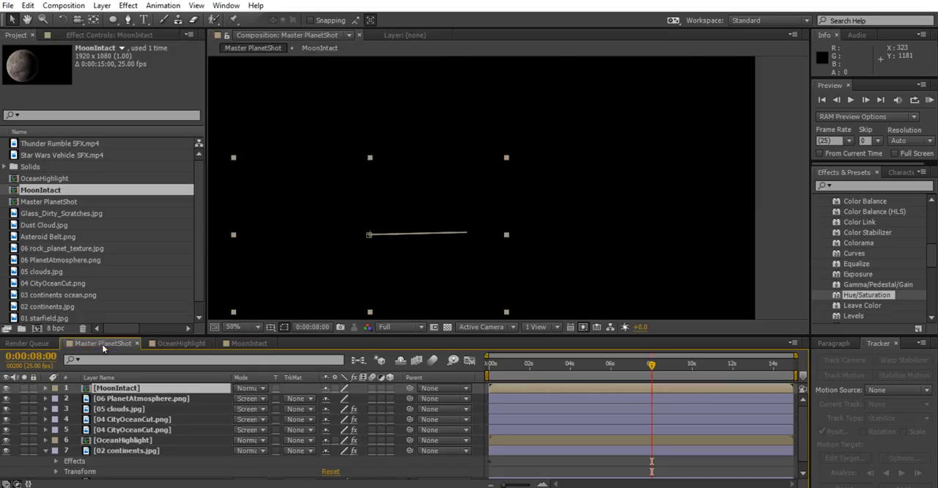